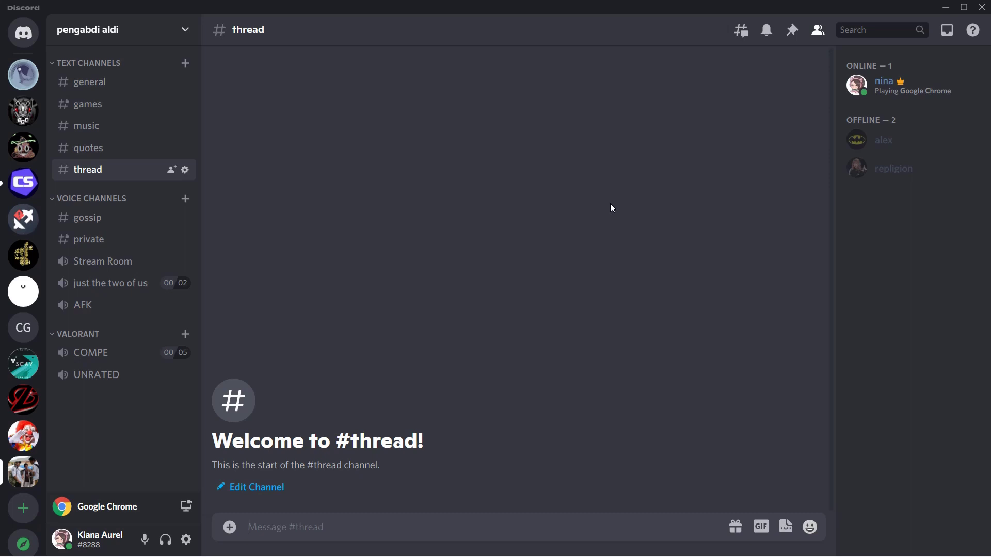
Show the Threads list for #thread, which has no active threads
left_click(741, 35)
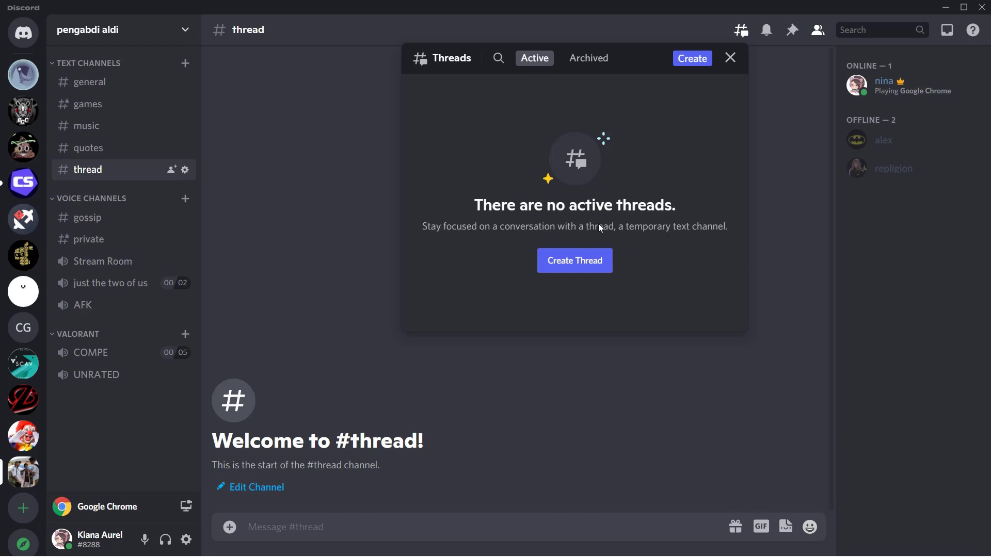
Draft a thread named 'Taylor Swift' with the starter message 'I lover her album Folklore'
left_click(593, 267)
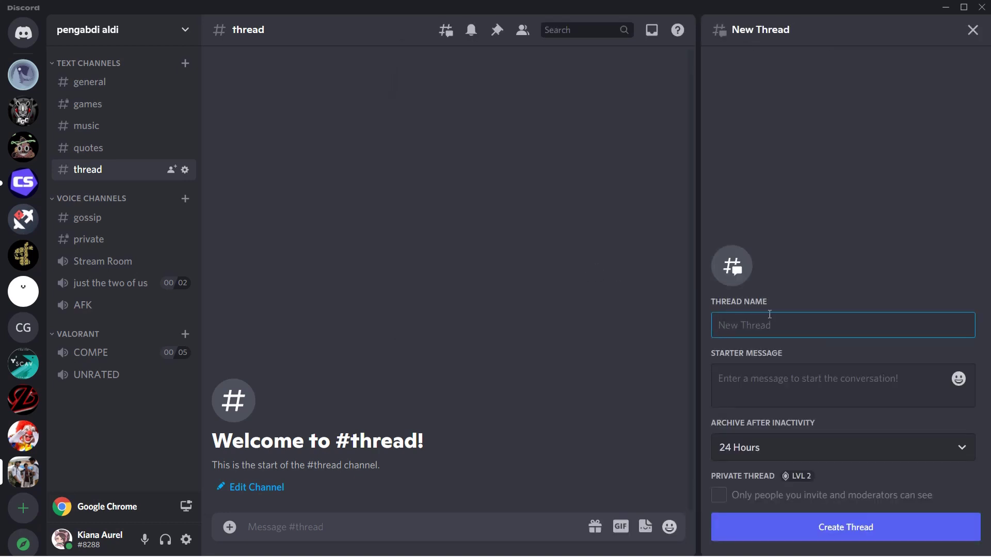
type("Tay")
type("lor S")
type("wift")
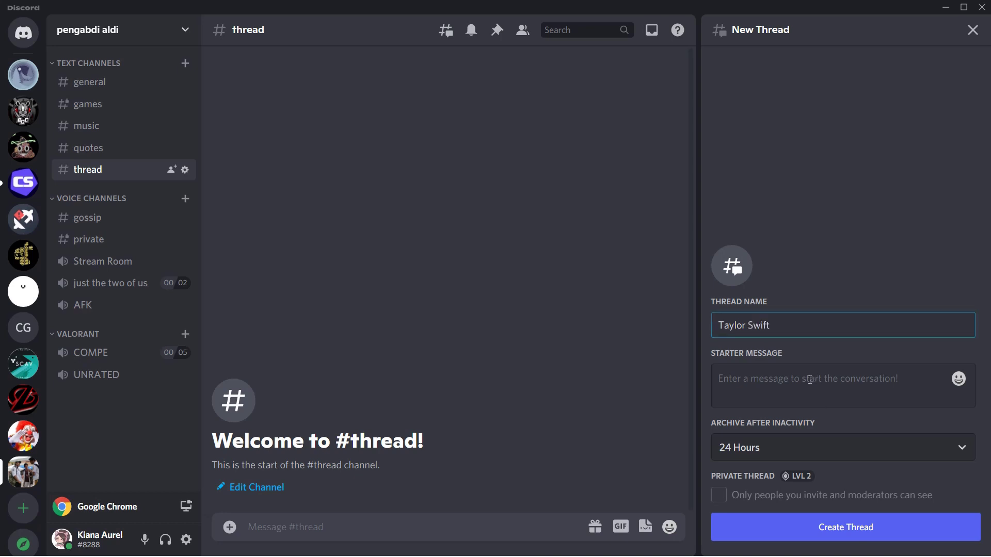
left_click(810, 378)
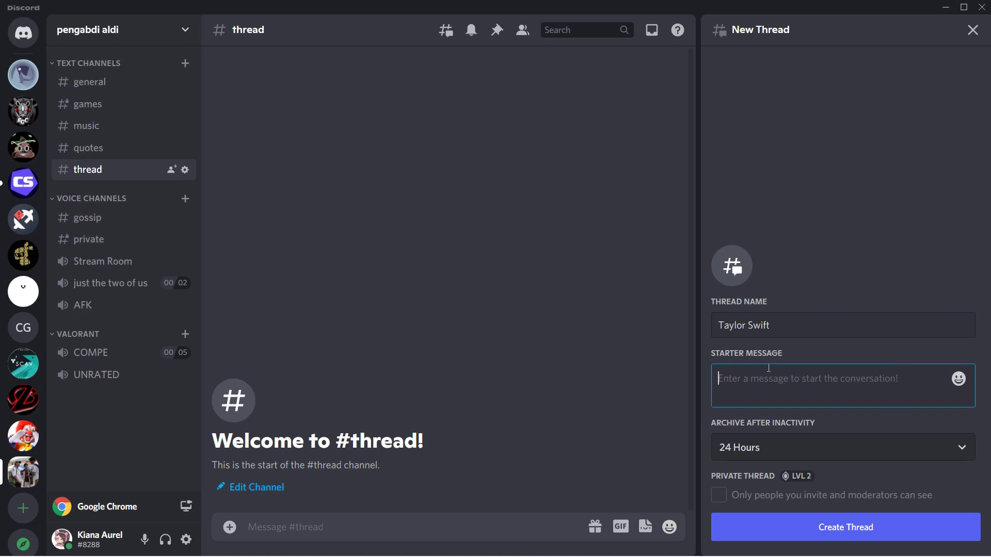
type("I lover")
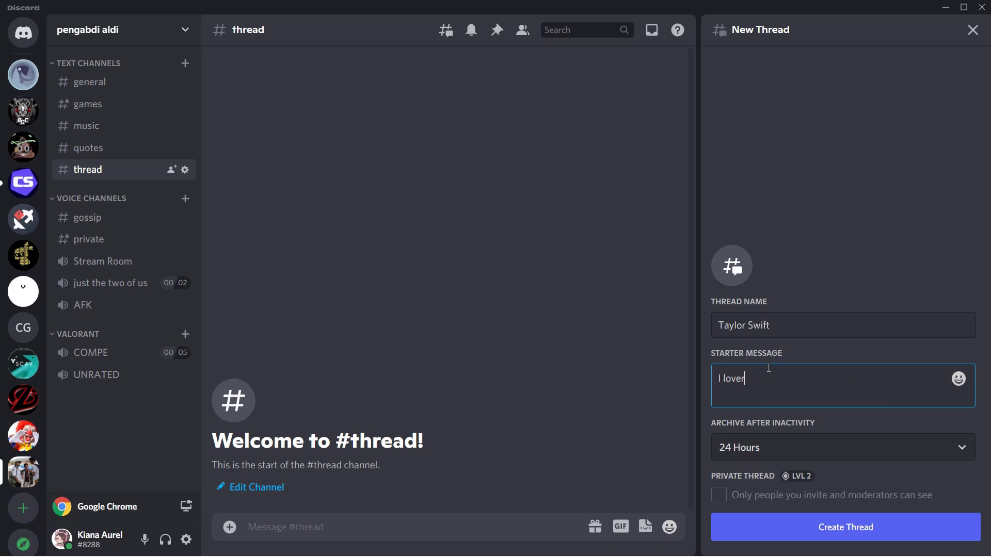
type(" he alb")
key("BackSpace")
key("BackSpace")
key("BackSpace")
type("r album ")
type("fo")
key("BackSpace")
key("BackSpace")
key("BackSpace")
type("Folk")
type("lore")
left_click(739, 451)
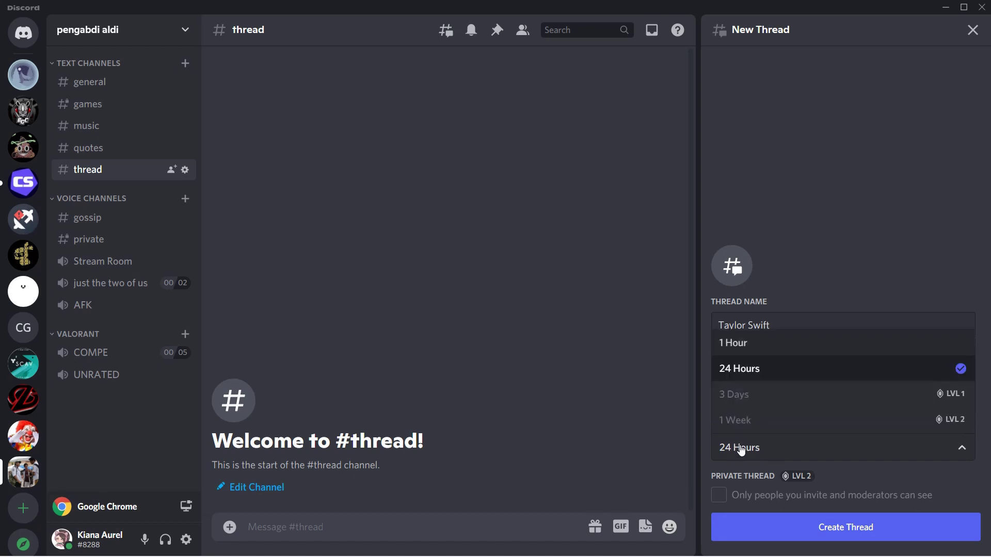
left_click(745, 445)
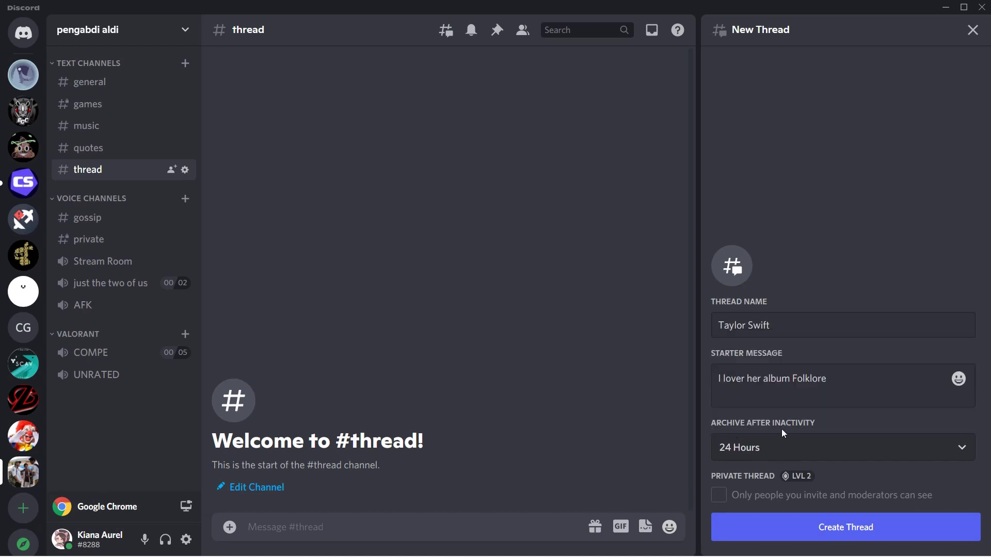
left_click(795, 435)
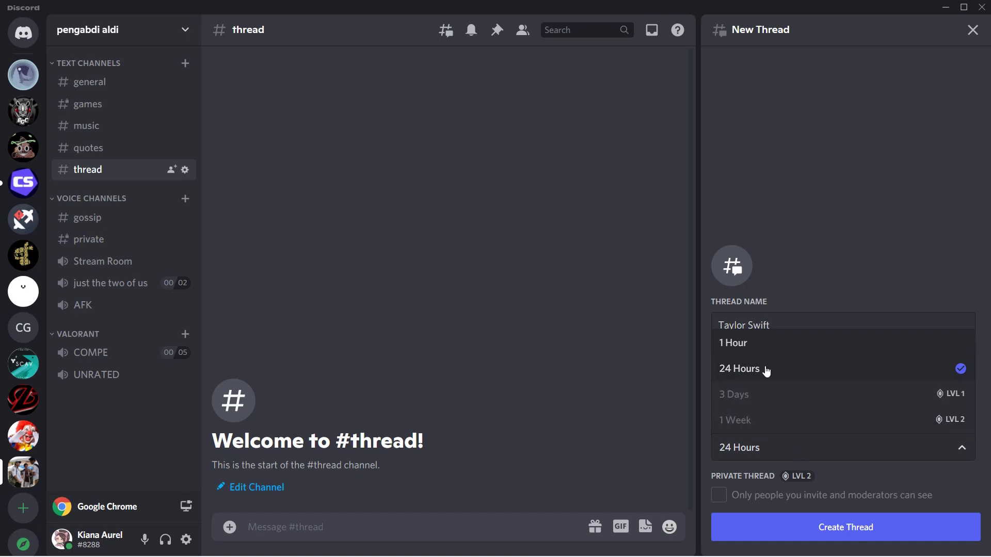
left_click(775, 443)
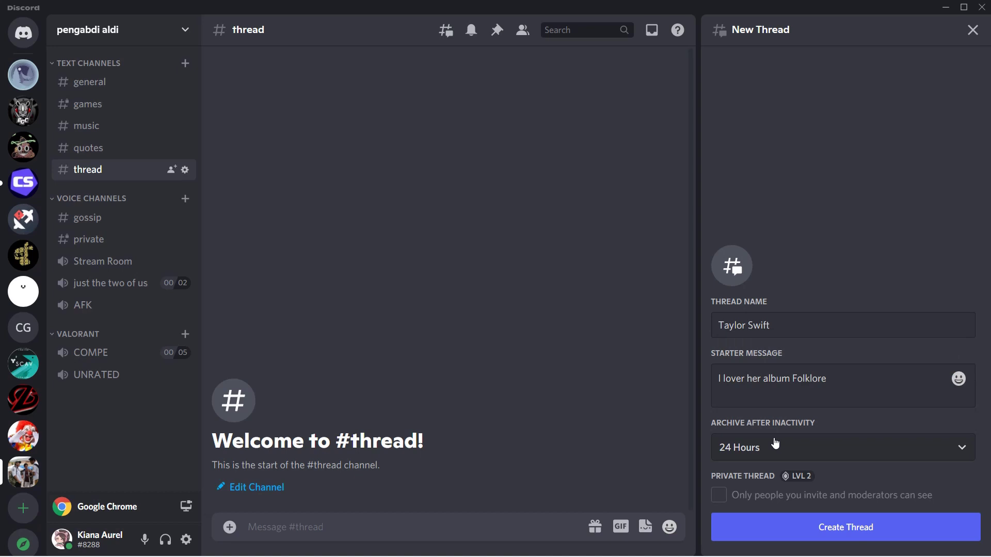
Create the Taylor Swift thread and post 'Her favorite number is 13' in it
left_click(782, 519)
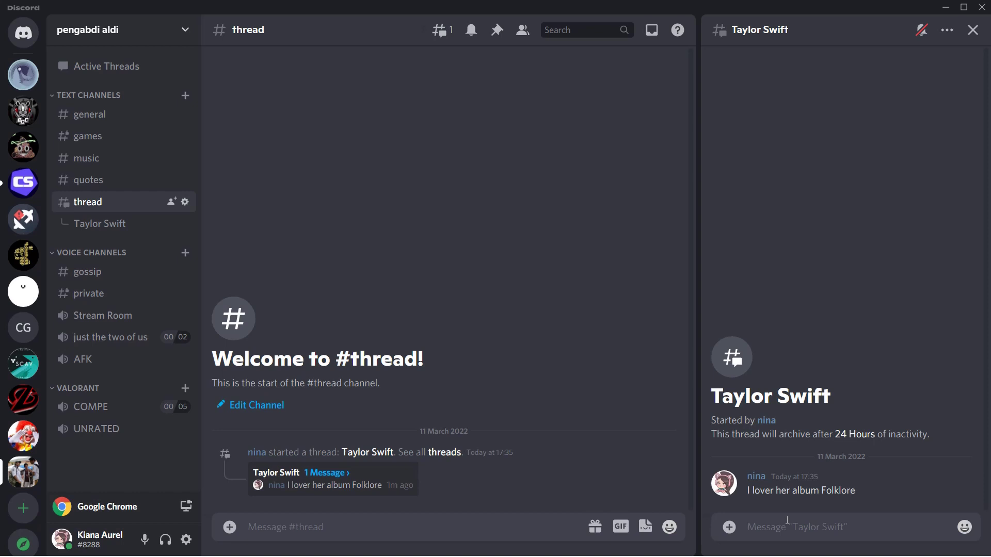
type("Her ")
type("favorite nu")
type("mber is 13")
key("Return")
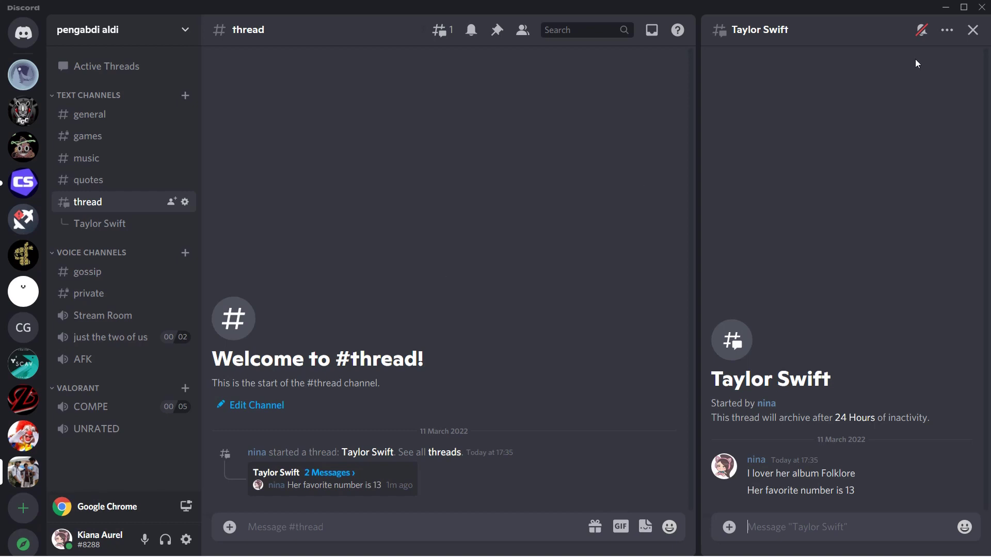
Reopen the Taylor Swift thread and delete it through its options menu, confirming the deletion
left_click(973, 30)
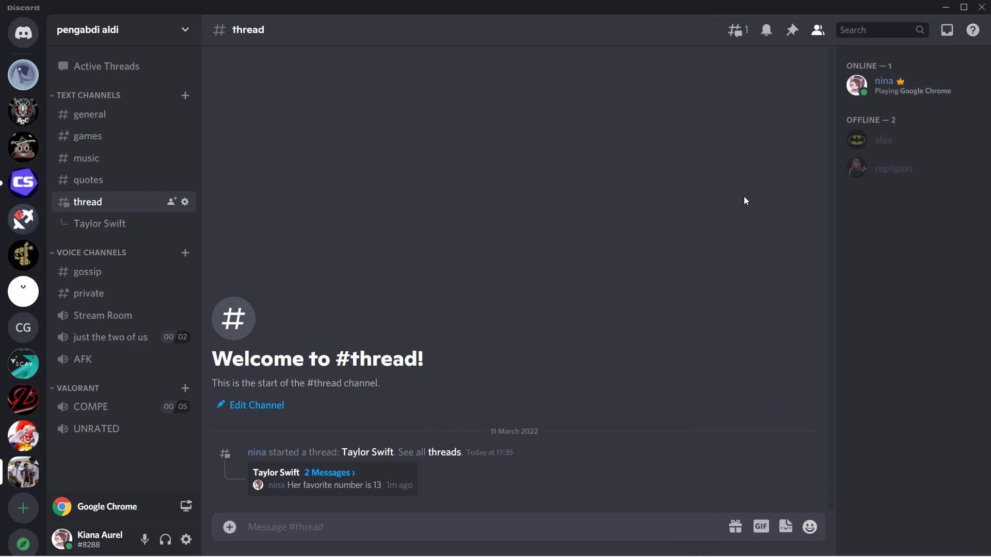
left_click(339, 479)
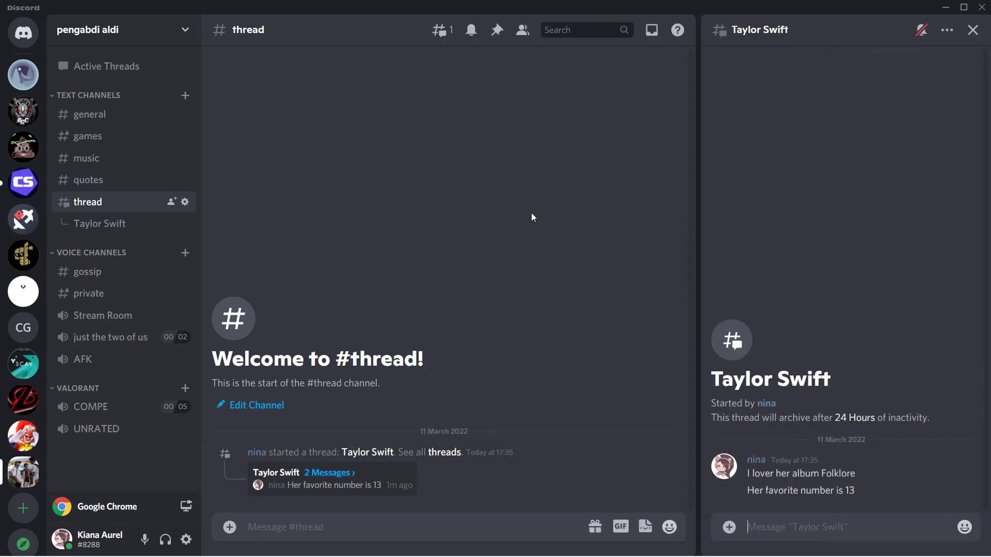
left_click(946, 30)
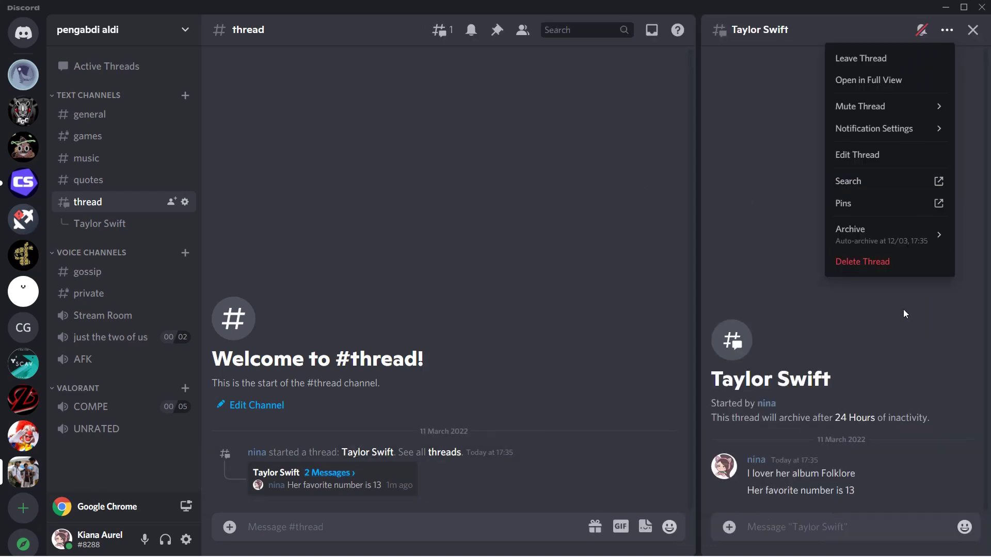
left_click(896, 267)
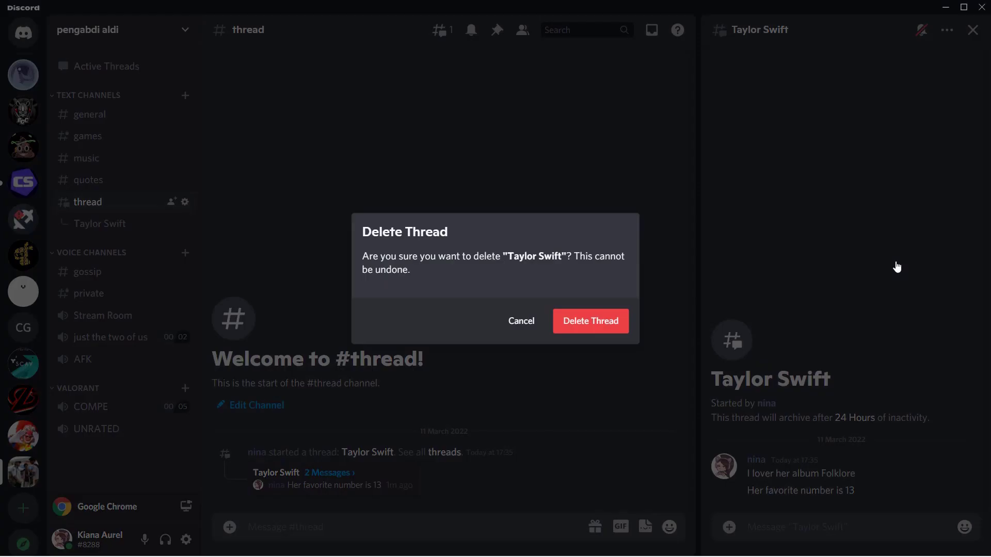
left_click(573, 332)
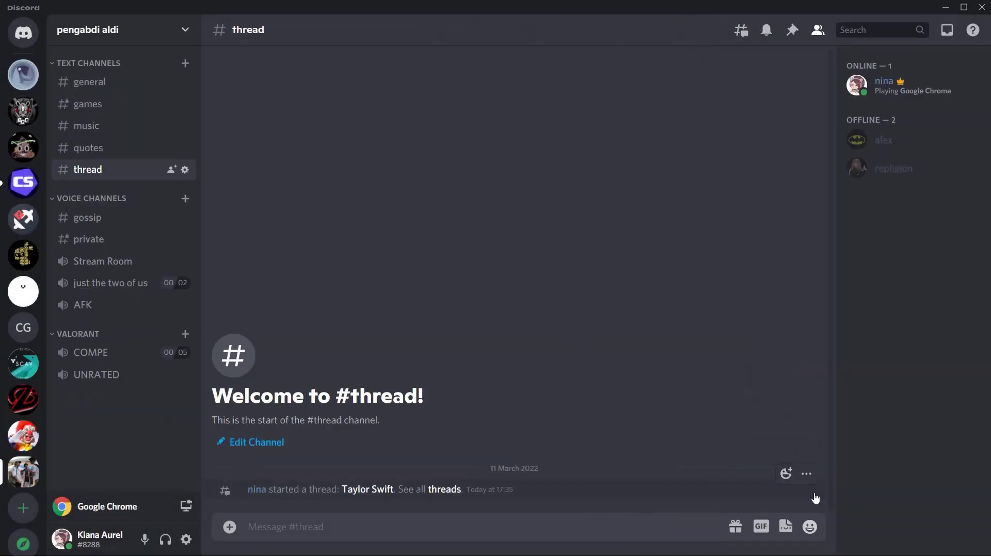